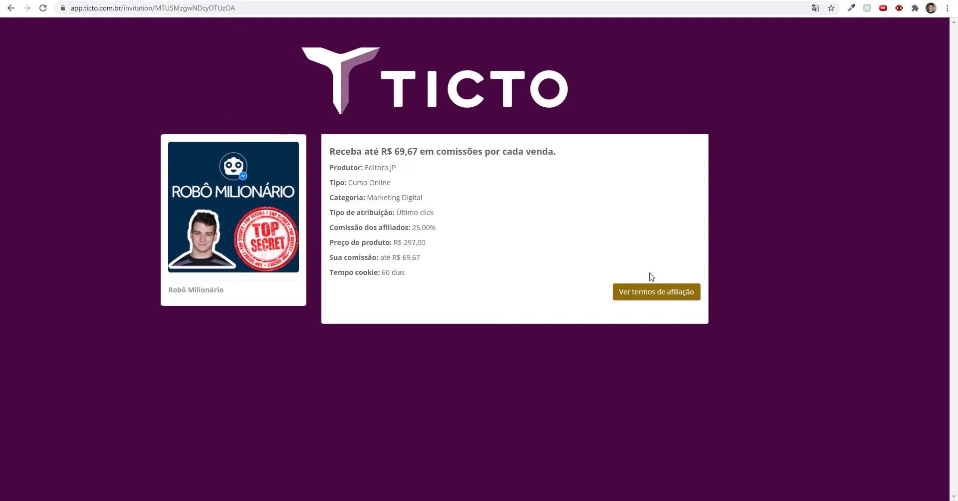
Step: View the affiliation terms for the Robô Milionário product and declare acceptance of them
{"action": "left_click", "coordinate": [651, 298]}
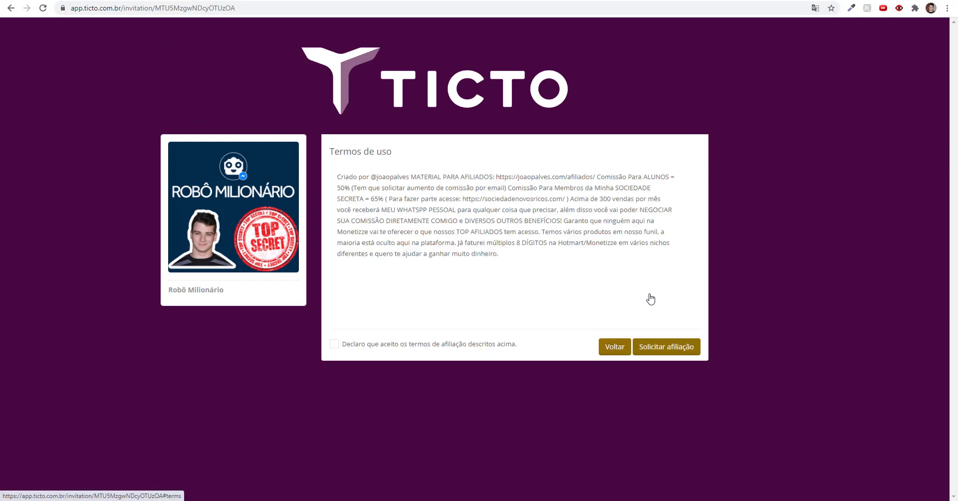
{"action": "left_click", "coordinate": [334, 344]}
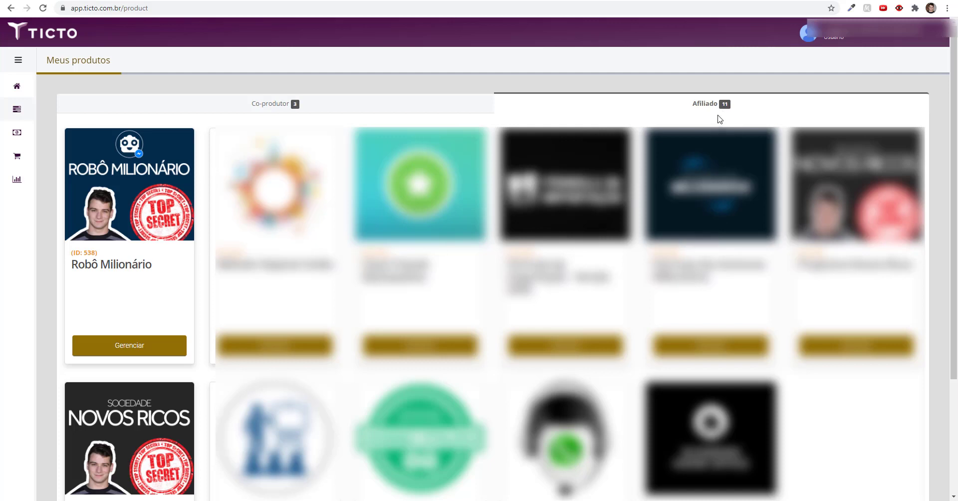
Step: Manage the Robô Milionário affiliate product and start adding a new campaign to it
{"action": "left_click", "coordinate": [158, 353]}
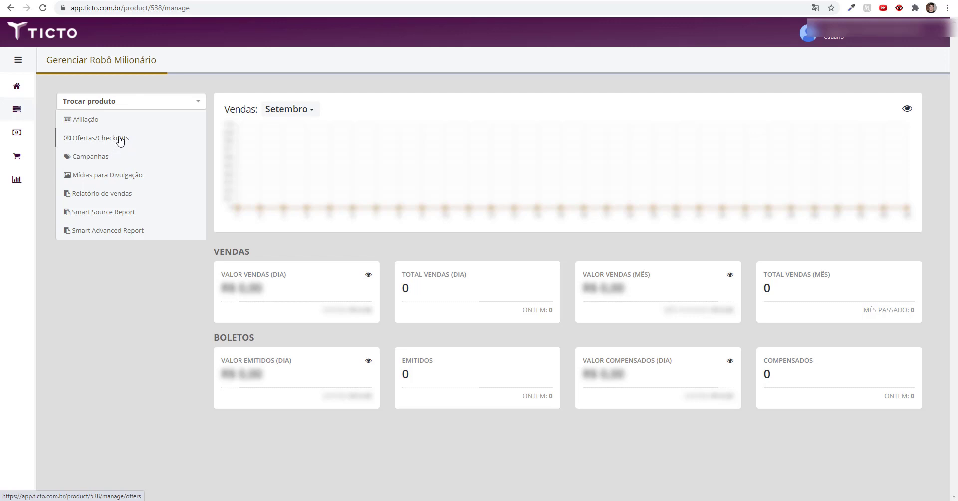
{"action": "left_click", "coordinate": [96, 157]}
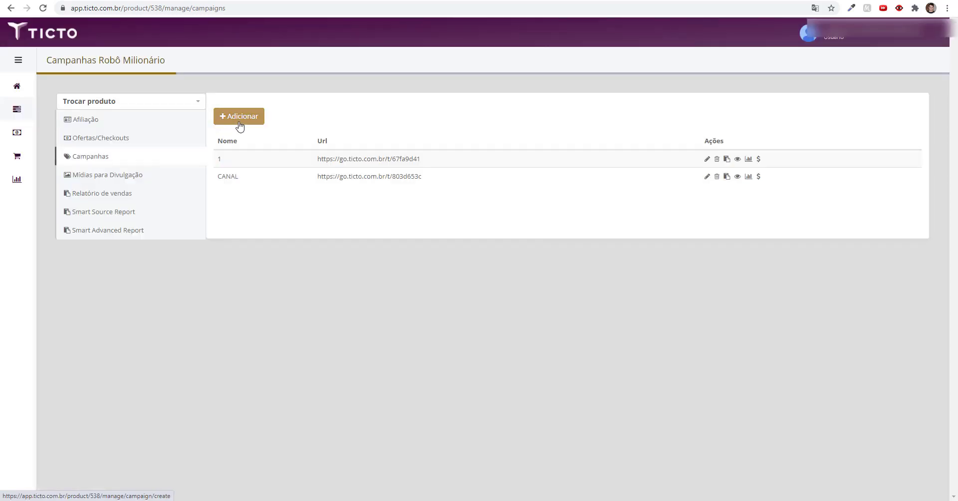
{"action": "left_click", "coordinate": [240, 119]}
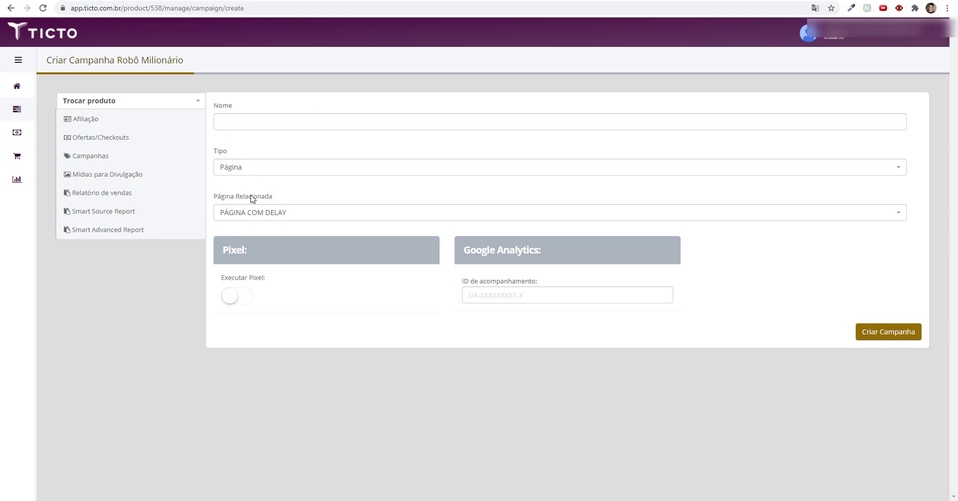
Step: Name the campaign asdf and choose PÁGINA COM DELAY as its related page
{"action": "left_click", "coordinate": [737, 127]}
{"action": "type", "text": "asdf"}
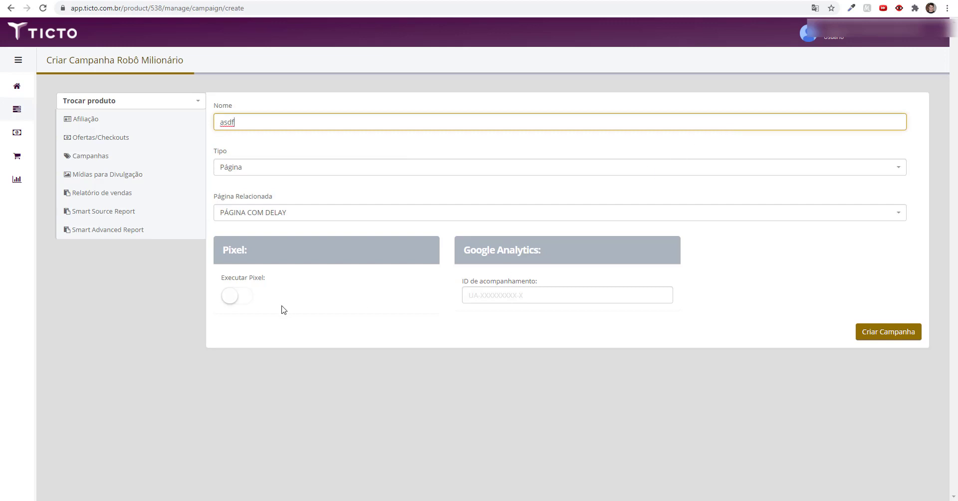
{"action": "left_click", "coordinate": [260, 213]}
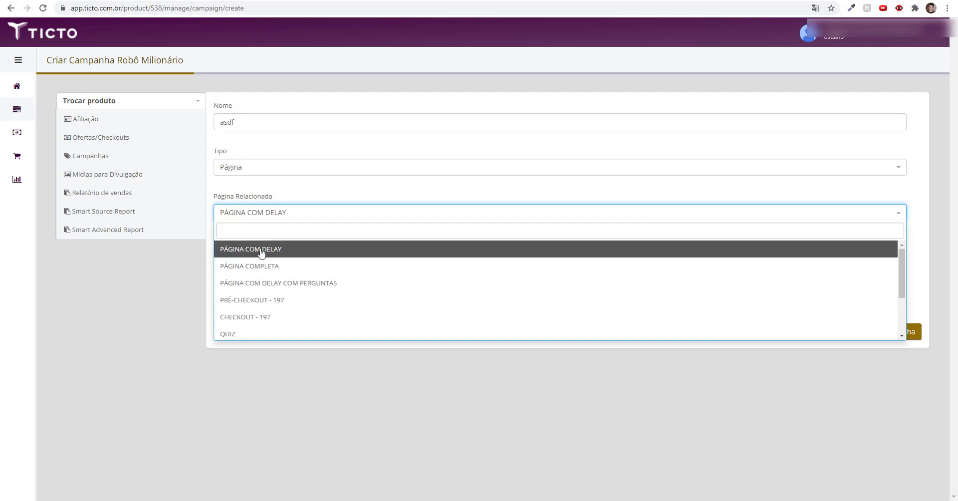
{"action": "left_click", "coordinate": [277, 250]}
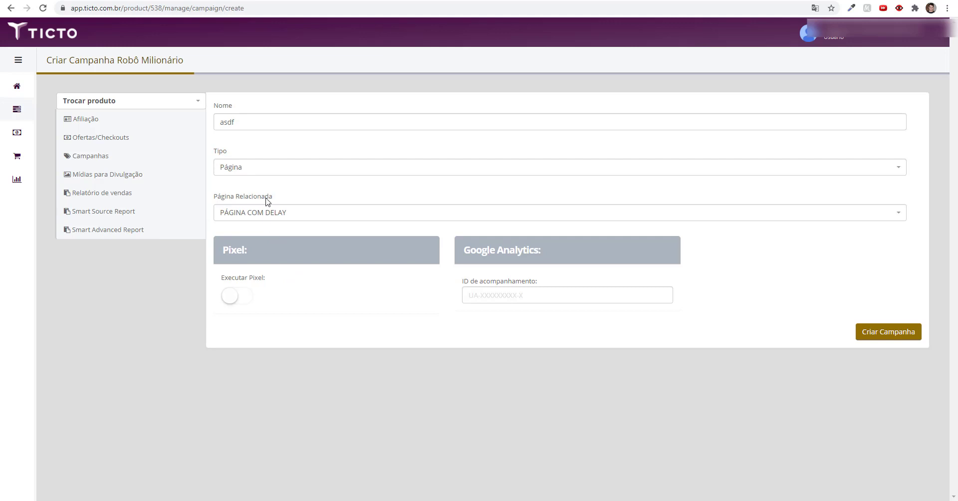
Step: Enable pixel execution for the campaign to show its conversion pixel settings
{"action": "left_click", "coordinate": [237, 299]}
{"action": "left_click", "coordinate": [245, 380]}
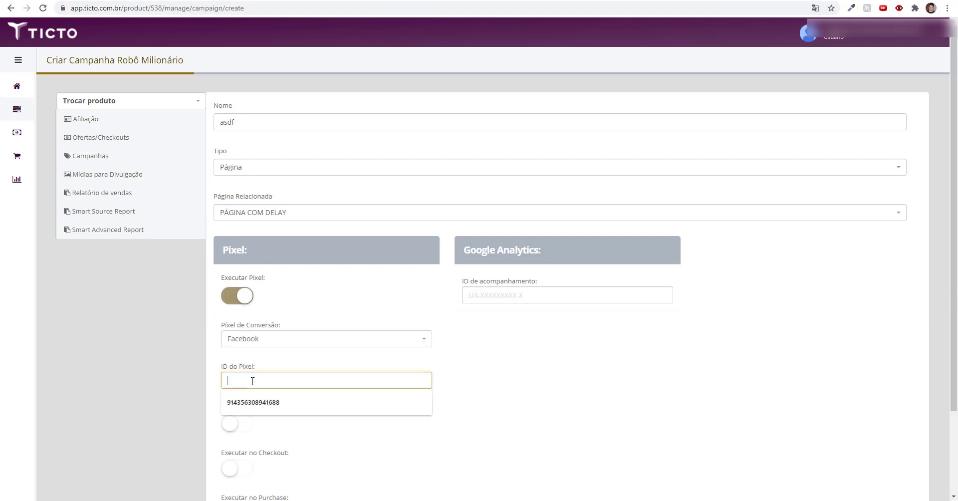
{"action": "left_click", "coordinate": [182, 389]}
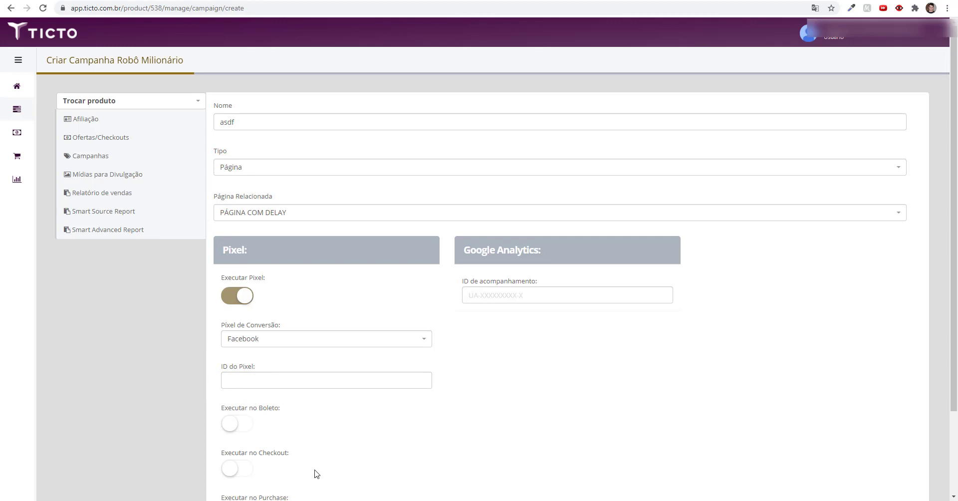
Step: Copy the pixel ID from the Tráfego ad set in Facebook Ads Manager and paste it into the Ticto campaign's pixel ID field
{"action": "key", "text": "alt+Tab"}
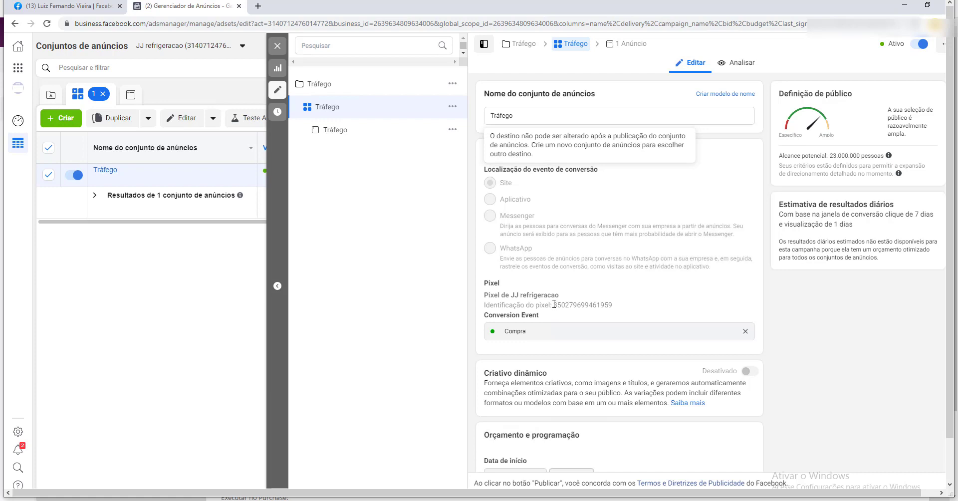
{"action": "double_click", "coordinate": [601, 306]}
{"action": "right_click", "coordinate": [599, 305]}
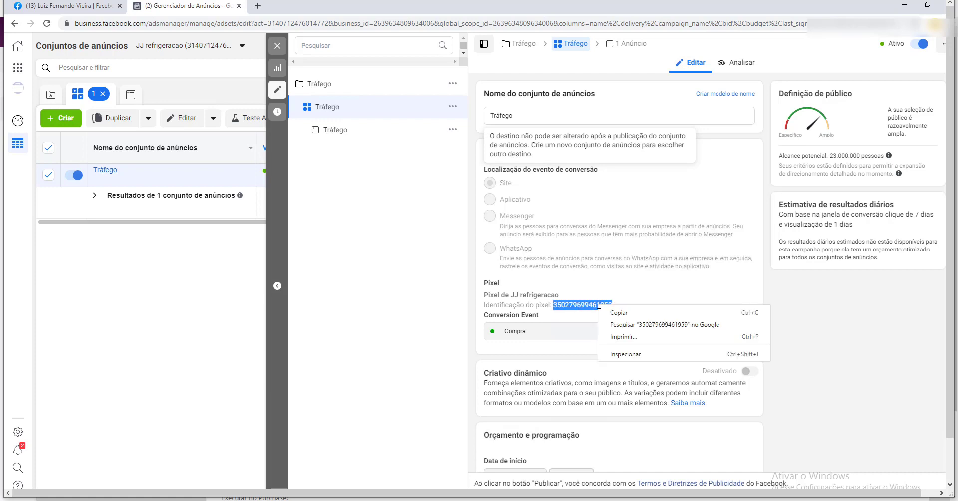
{"action": "left_click", "coordinate": [612, 312]}
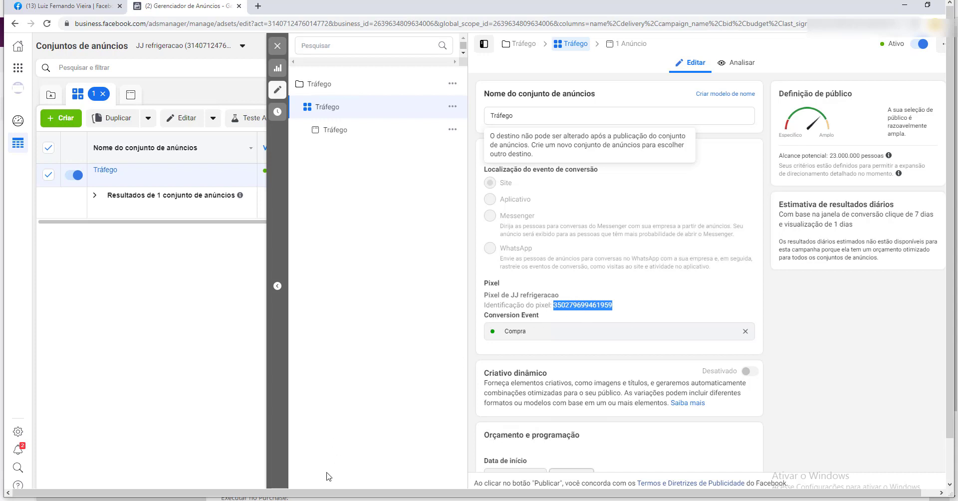
{"action": "left_click", "coordinate": [324, 497]}
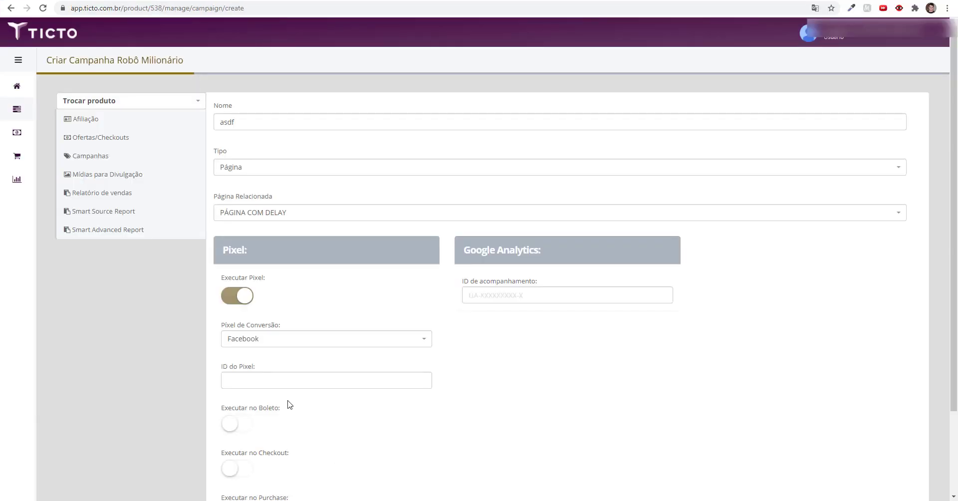
{"action": "left_click", "coordinate": [274, 380]}
{"action": "key", "text": "ctrl+v"}
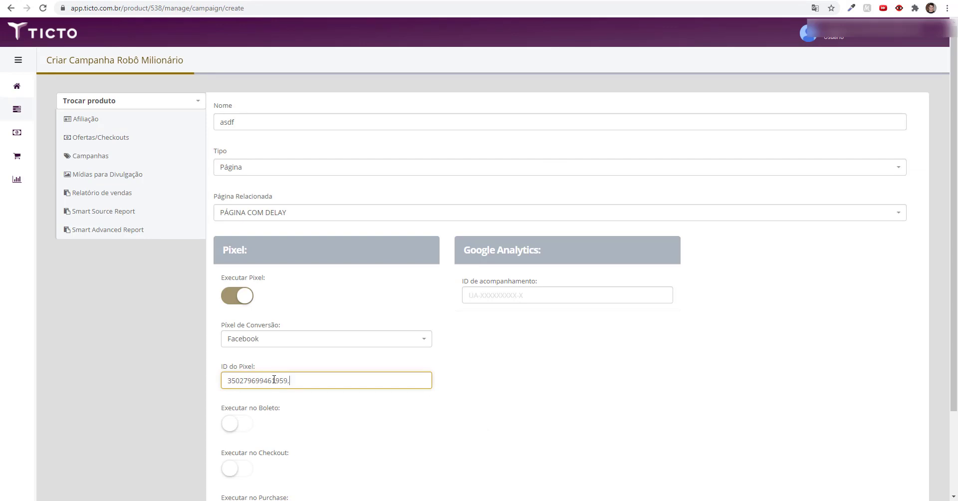
Step: Try listing several comma-separated pixel IDs in the pixel ID field and reduce the entry back to the single copied ID
{"action": "type", "text": ","}
{"action": "key", "text": "ctrl+v"}
{"action": "type", "text": ","}
{"action": "key", "text": "ctrl+v"}
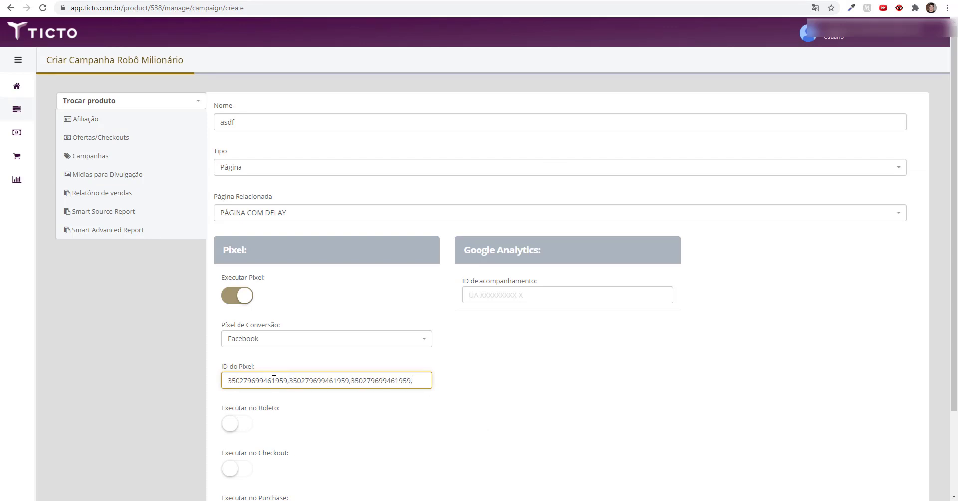
{"action": "key", "text": "ctrl+v"}
{"action": "key", "text": "Home"}
{"action": "key", "text": "ctrl+a"}
{"action": "key", "text": "ctrl+v"}
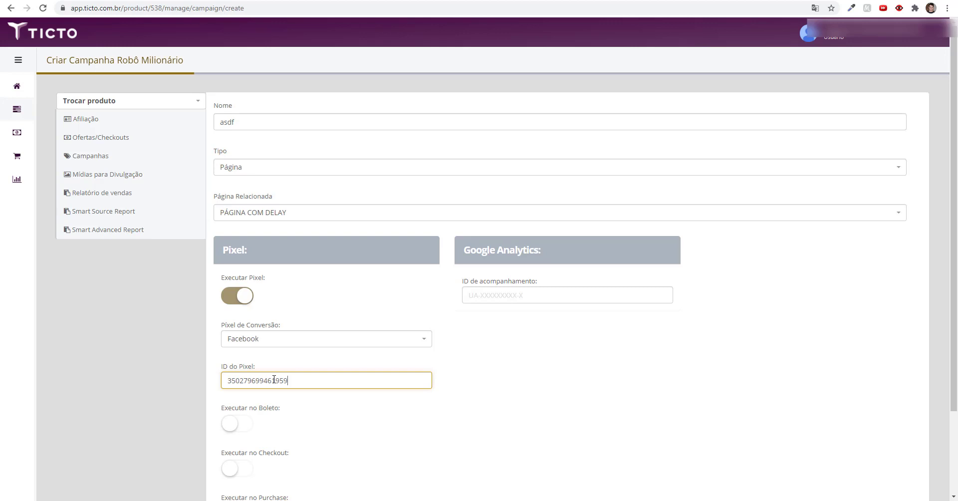
Step: Enable pixel execution at checkout and review the campaign's pixel settings
{"action": "scroll", "coordinate": [284, 436], "scroll_direction": "down", "scroll_amount": 2}
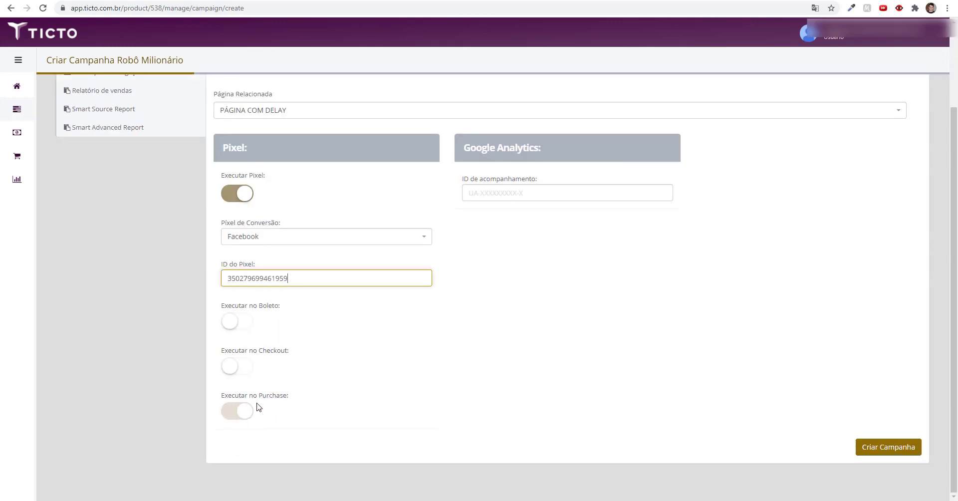
{"action": "left_click", "coordinate": [233, 368]}
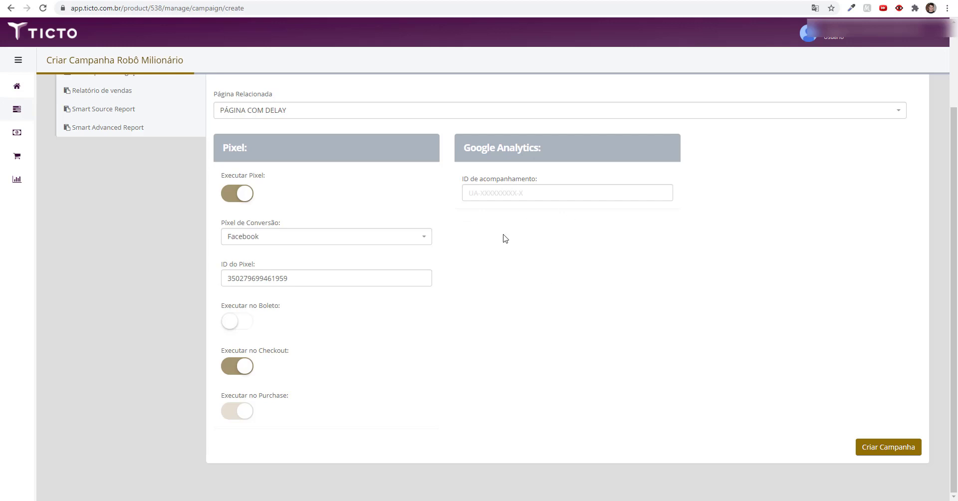
{"action": "scroll", "coordinate": [392, 294], "scroll_direction": "up", "scroll_amount": 2}
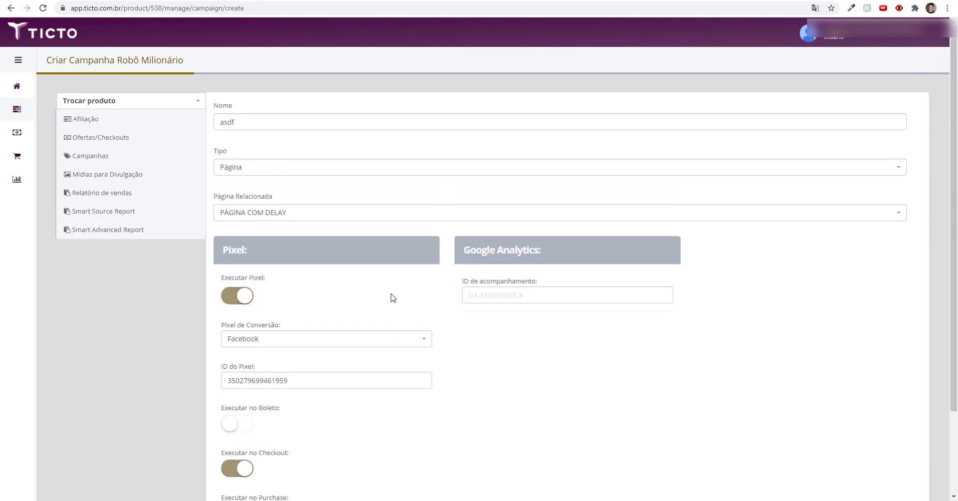
{"action": "scroll", "coordinate": [390, 297], "scroll_direction": "down", "scroll_amount": 1}
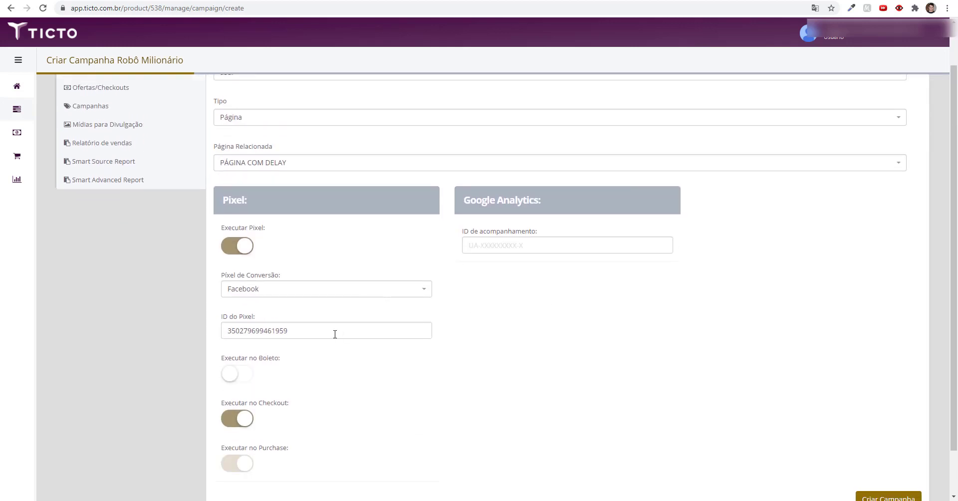
{"action": "scroll", "coordinate": [320, 365], "scroll_direction": "up", "scroll_amount": 1}
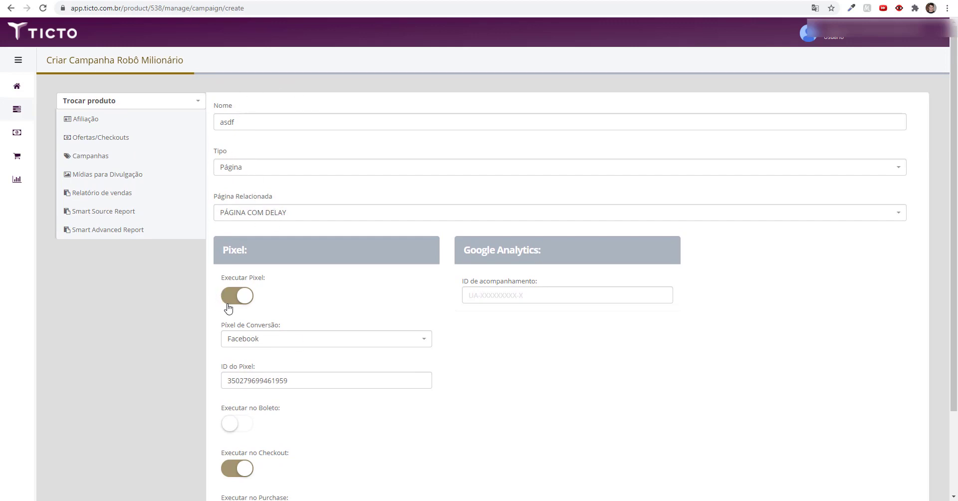
Step: Choose Facebook as the conversion pixel and create the campaign
{"action": "left_click", "coordinate": [244, 341]}
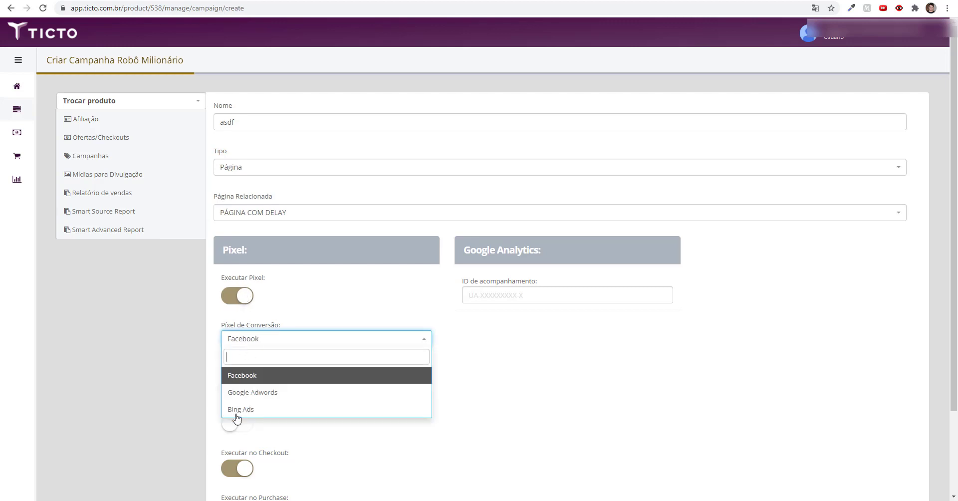
{"action": "left_click", "coordinate": [250, 376]}
{"action": "left_click", "coordinate": [297, 382]}
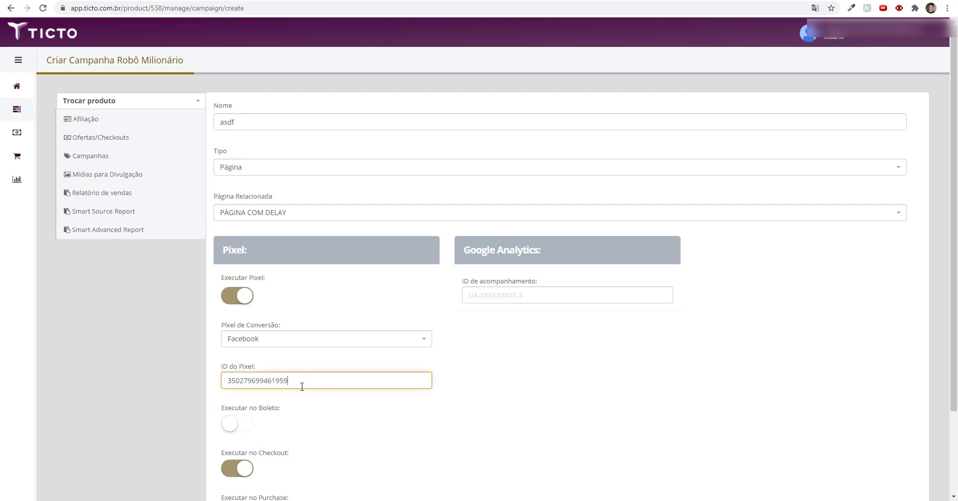
{"action": "scroll", "coordinate": [305, 375], "scroll_direction": "down", "scroll_amount": 2}
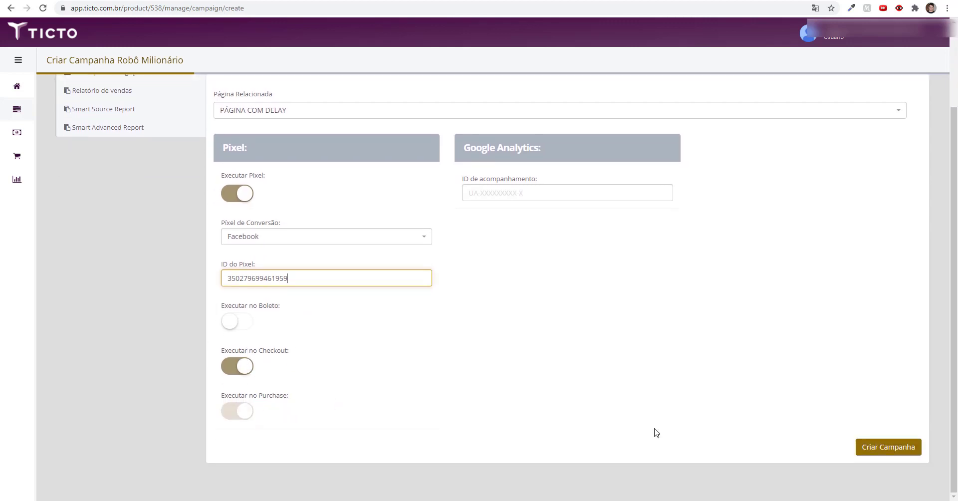
{"action": "left_click", "coordinate": [884, 449]}
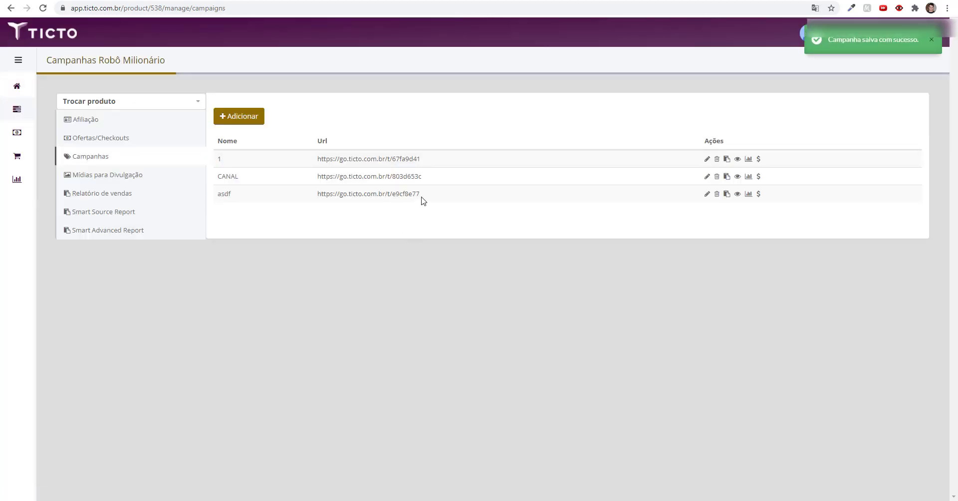
Step: Highlight the asdf campaign's affiliate URL in the campaign list
{"action": "left_click_drag", "start_coordinate": [421, 196], "coordinate": [322, 198]}
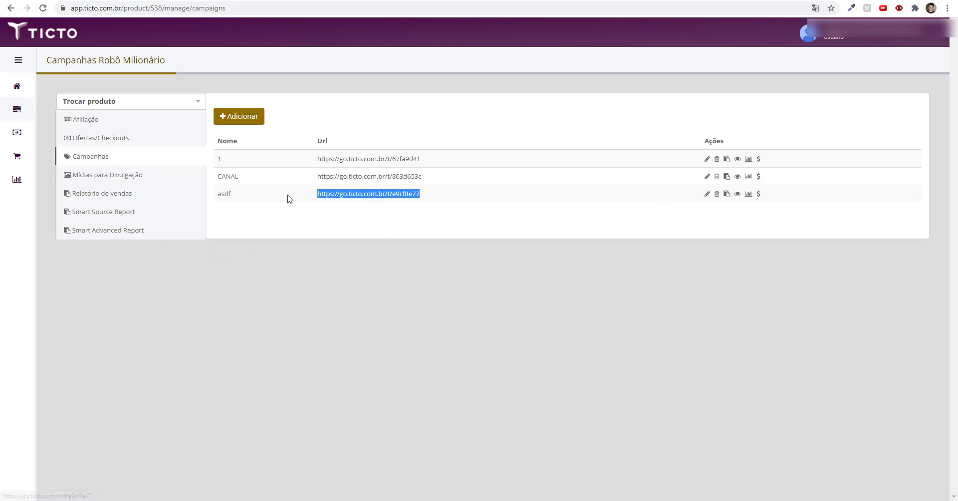
{"action": "left_click", "coordinate": [661, 238]}
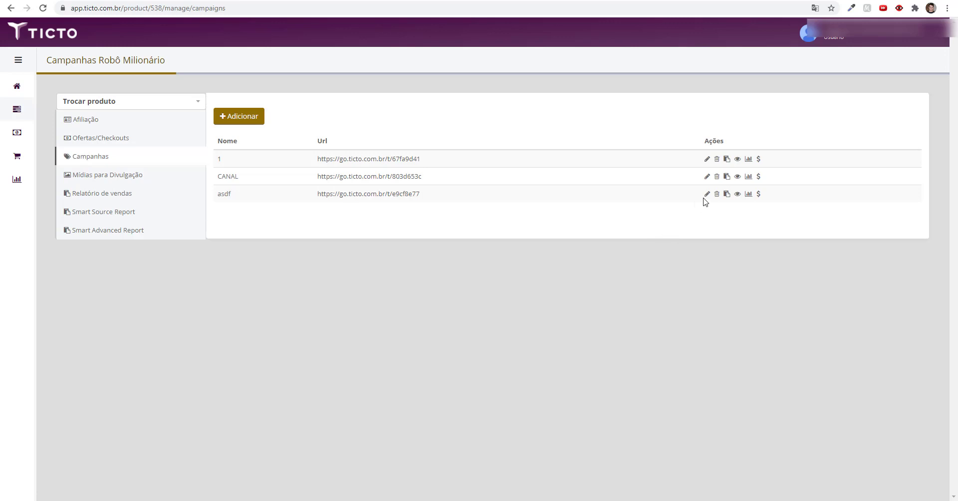
Step: Open the asdf campaign for editing and look through its related page options without changing the selection
{"action": "left_click", "coordinate": [707, 195]}
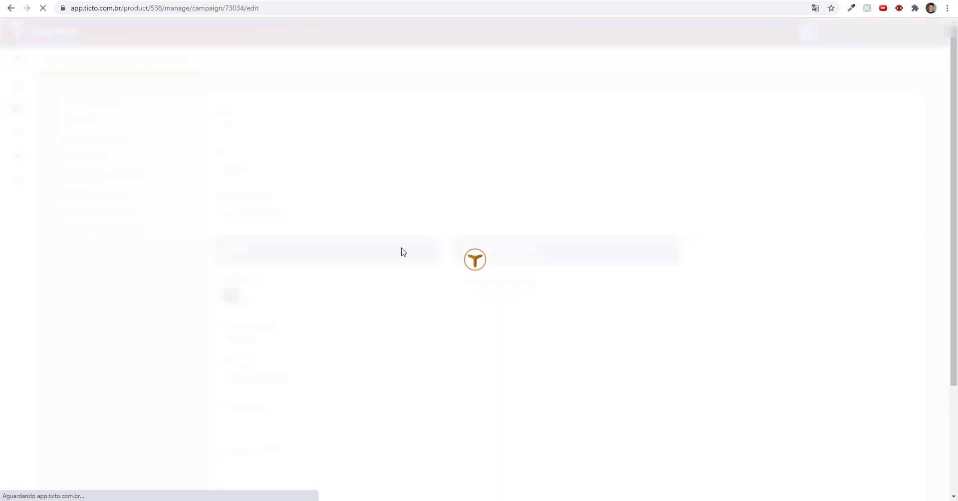
{"action": "left_click", "coordinate": [274, 215]}
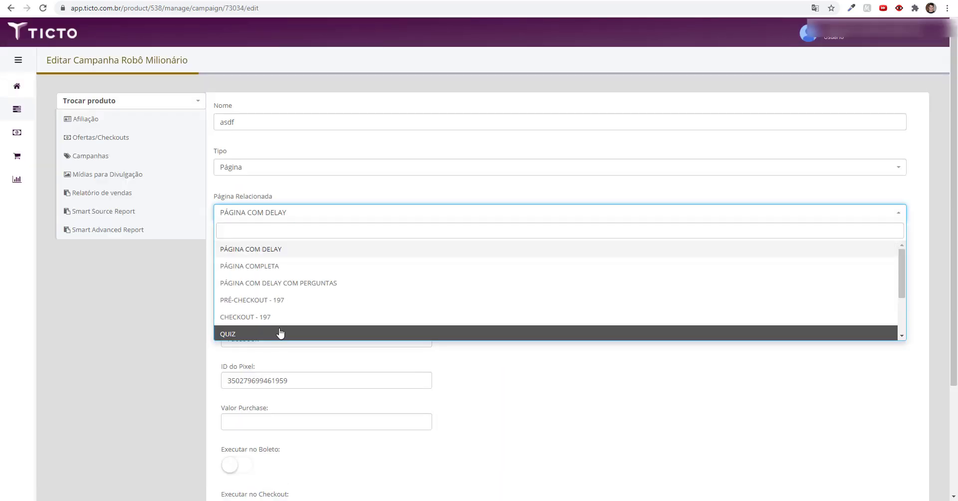
{"action": "left_click", "coordinate": [206, 314]}
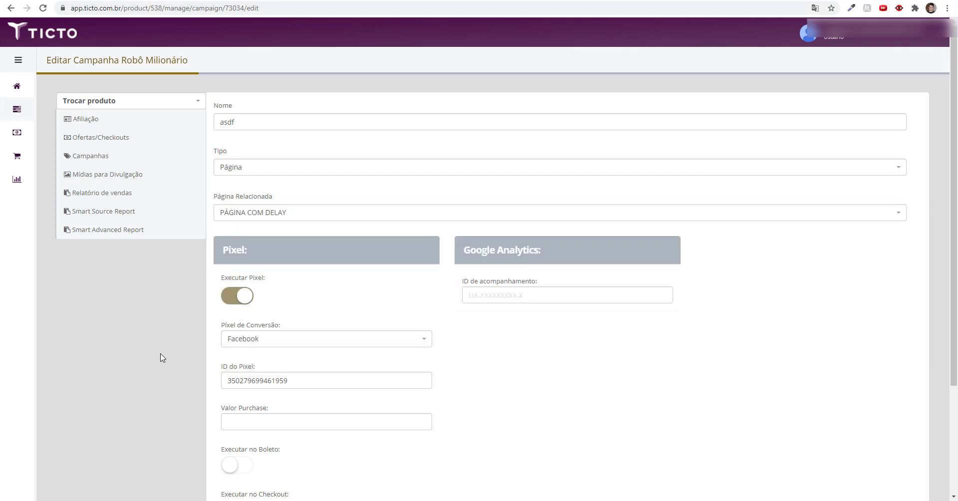